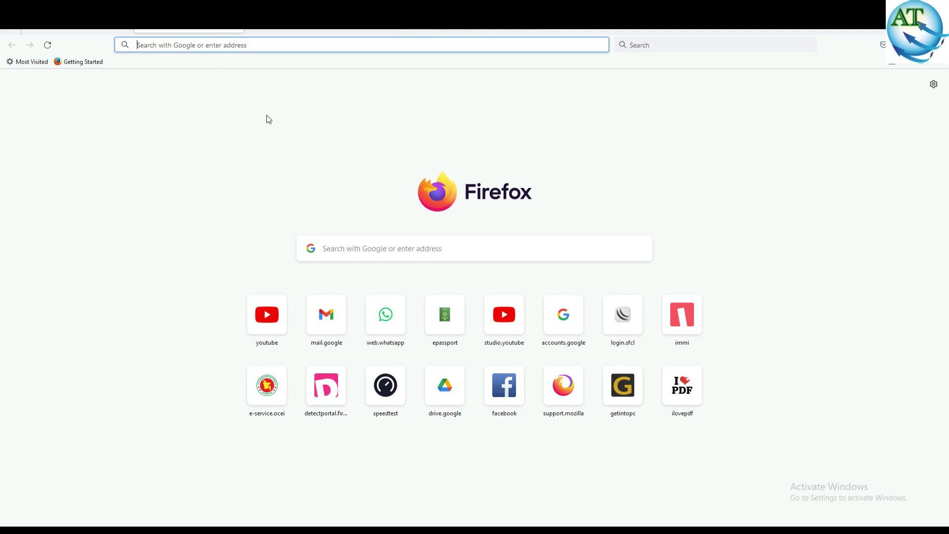
Search Google for 'ivac' and open the Indian Visa Application Center (IVAC) result at ivacbd.com.
type("i")
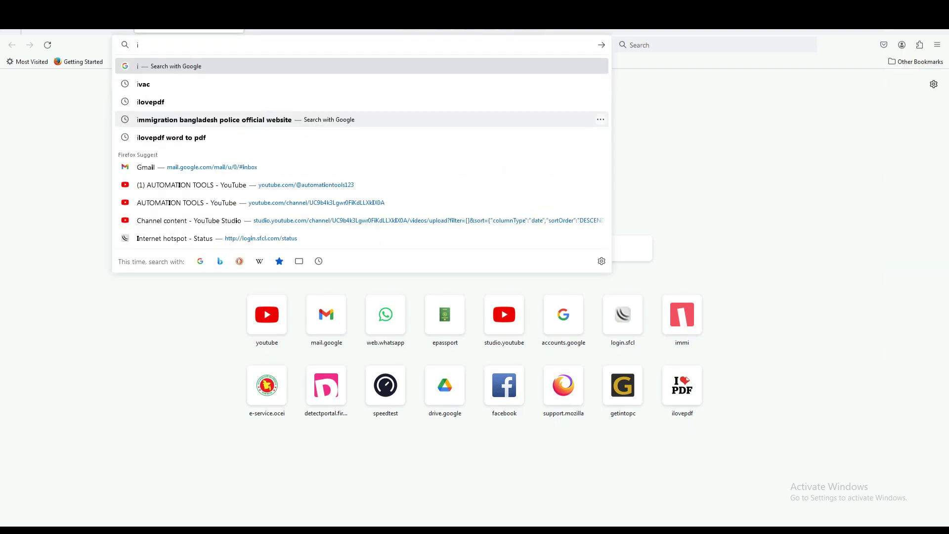
type("vac")
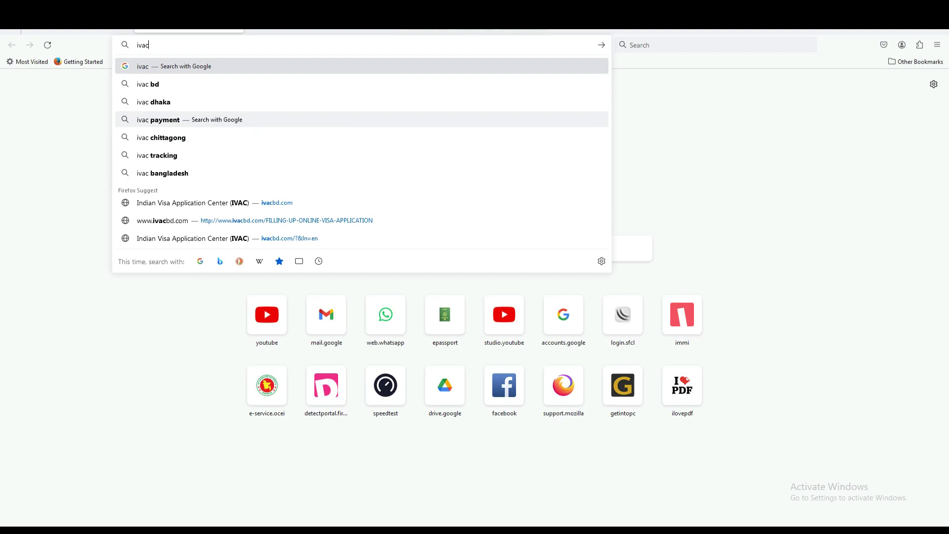
key("Return")
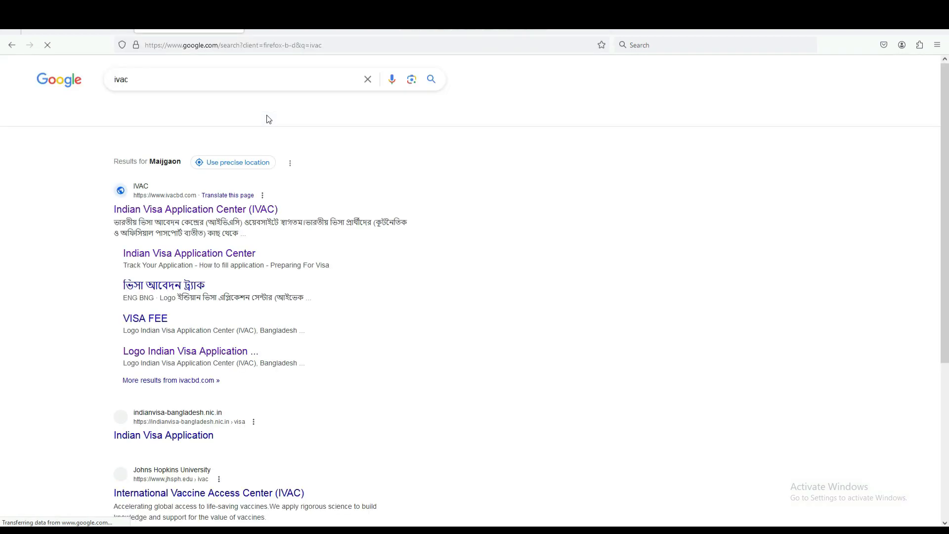
left_click(189, 210)
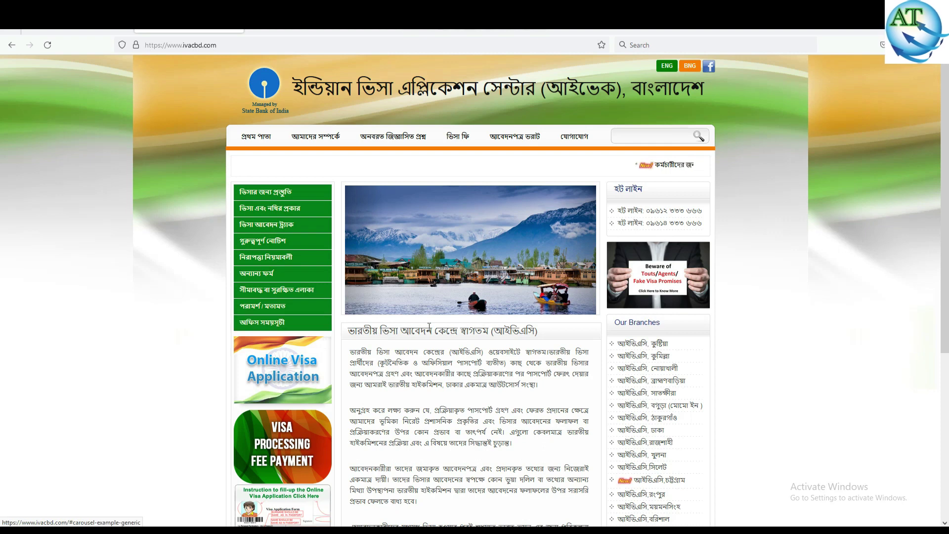
Switch IVAC to ENG and follow the Online Visa Application Form link, closing the portal's popup.
left_click(667, 67)
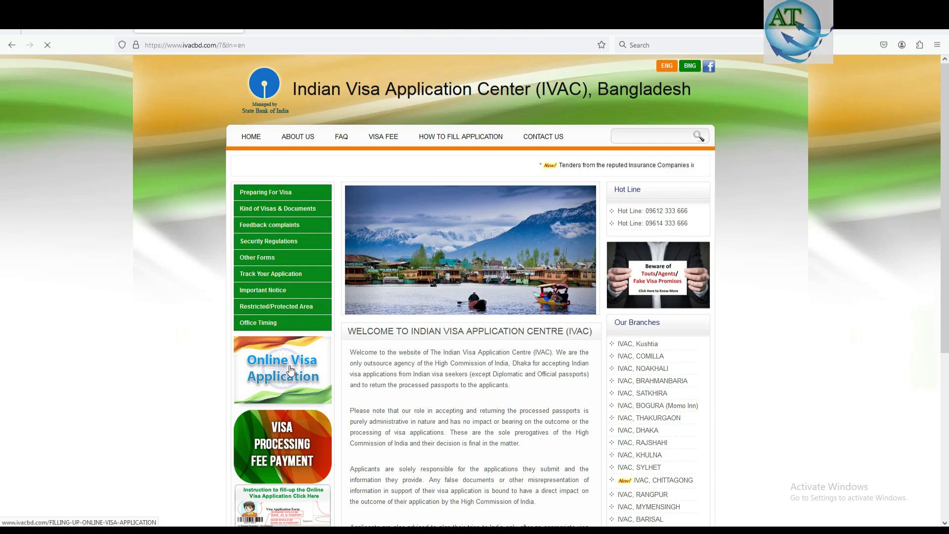
left_click(289, 369)
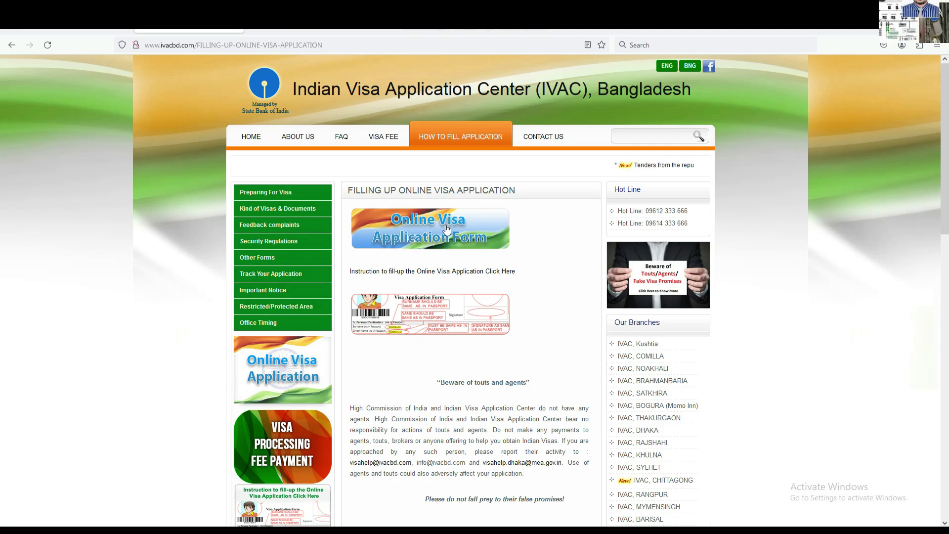
left_click(425, 229)
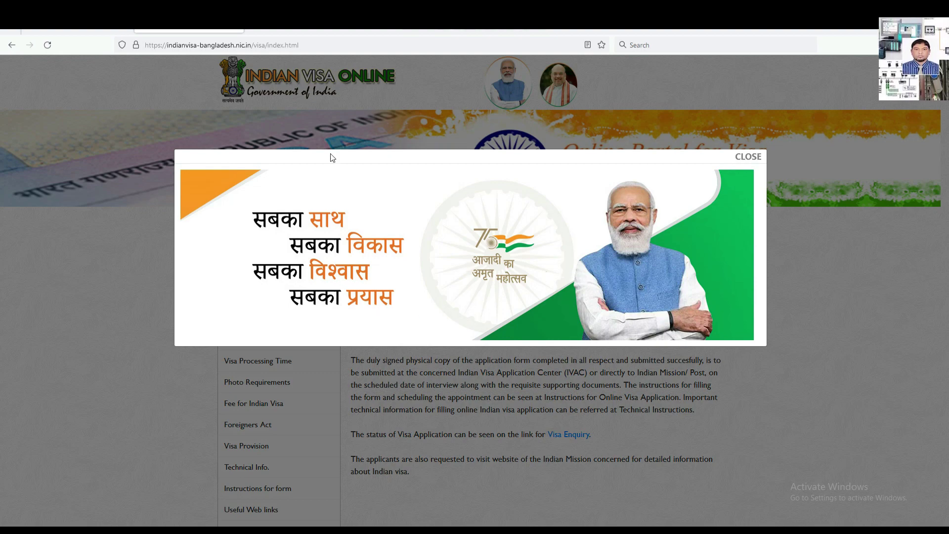
left_click(748, 156)
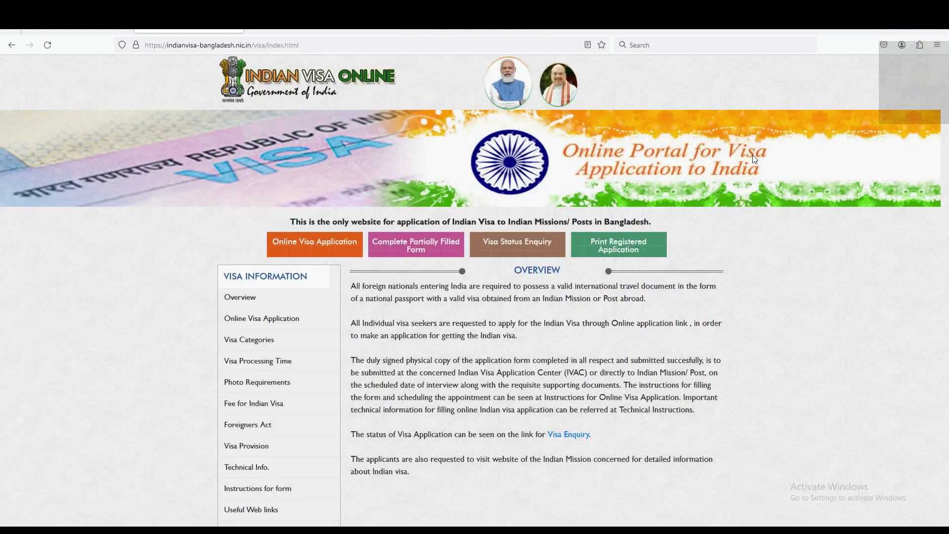
Start an Online Visa Application with country BANGLADESH, mission BANGLADESH-SYLHET and nationality BANGLADESH.
left_click(300, 244)
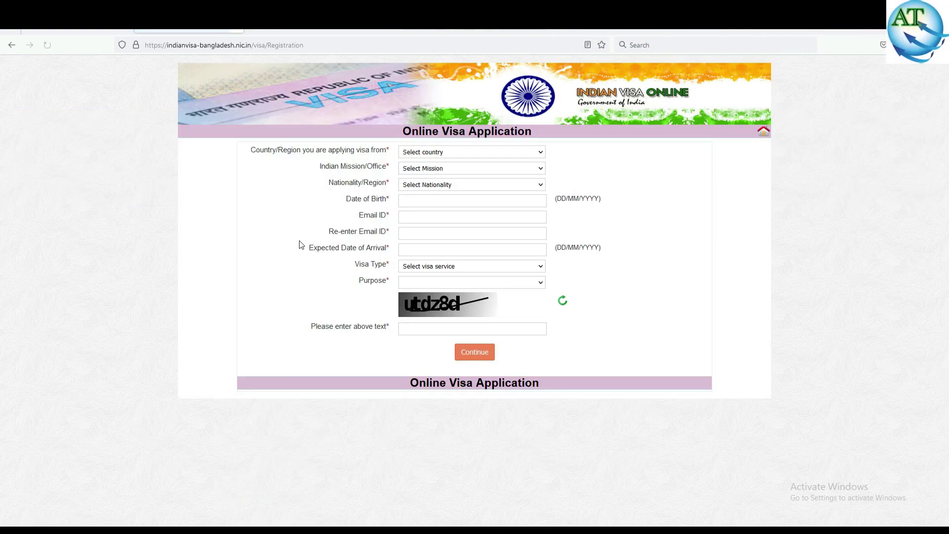
left_click(455, 153)
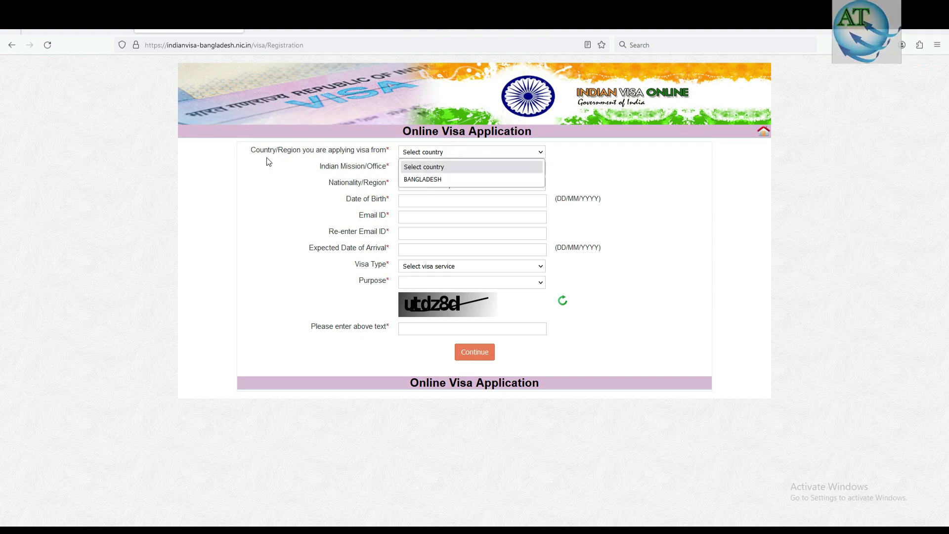
left_click(430, 179)
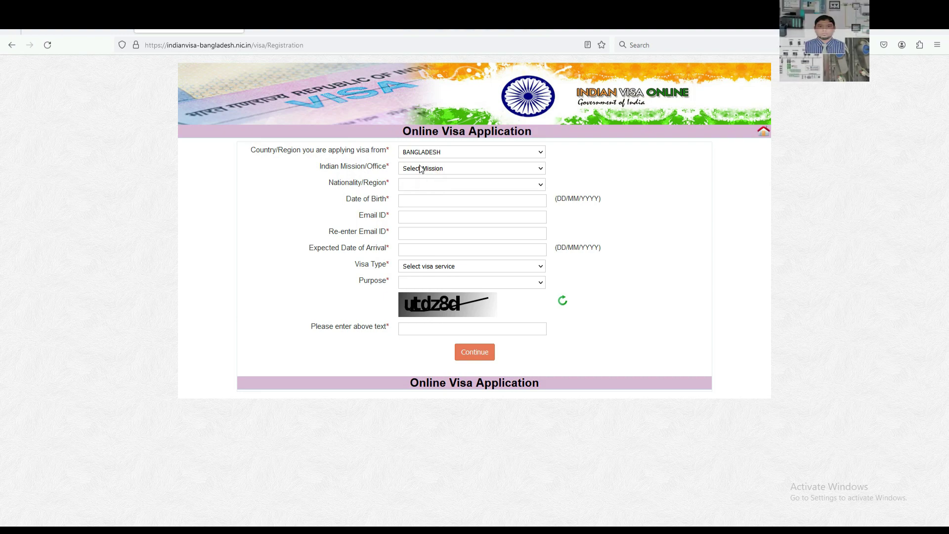
left_click(421, 169)
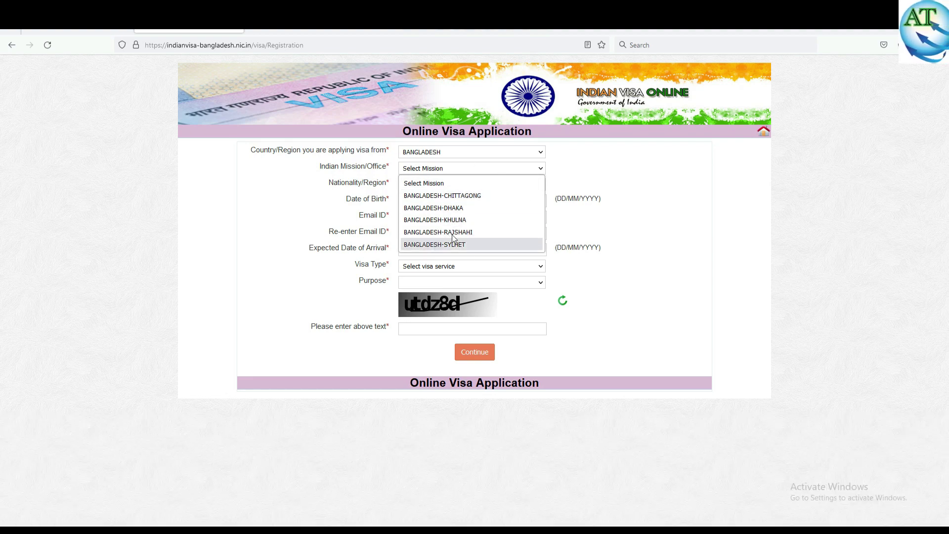
left_click(459, 244)
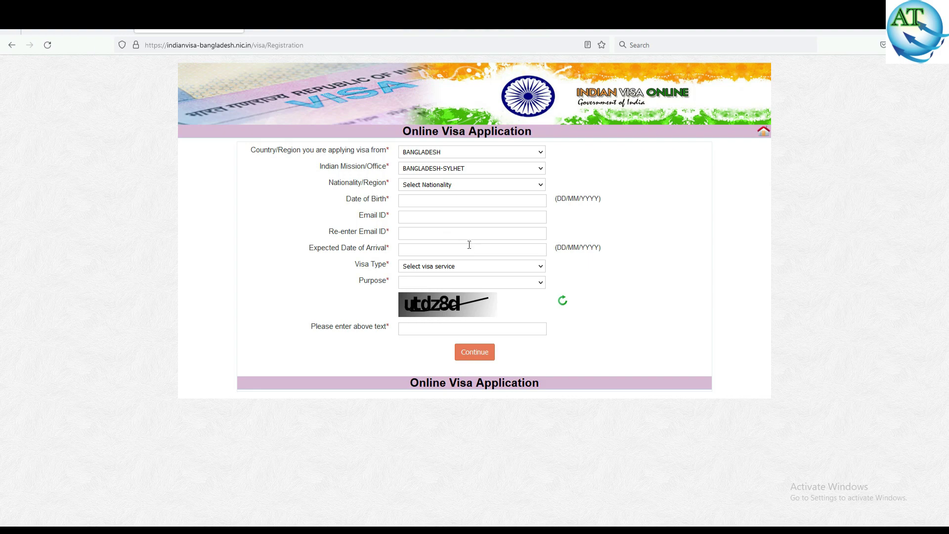
left_click(454, 185)
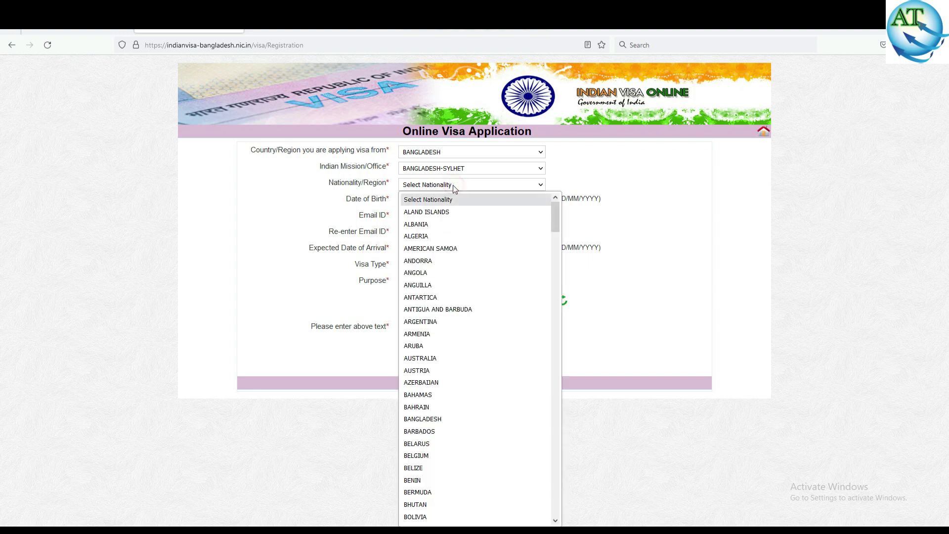
left_click(422, 419)
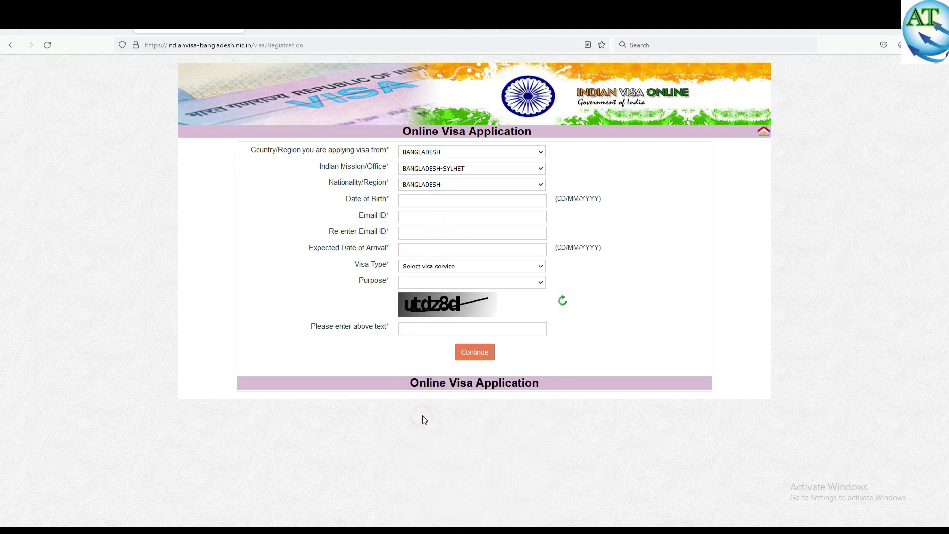
Pick 23 March 2021 as the Date of Birth using the calendar's year and month dropdowns.
left_click(420, 200)
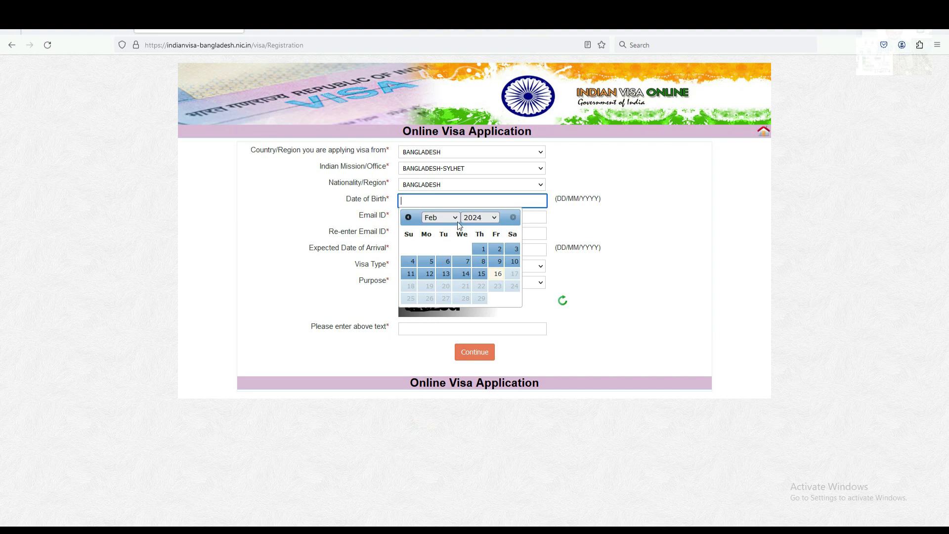
left_click(492, 219)
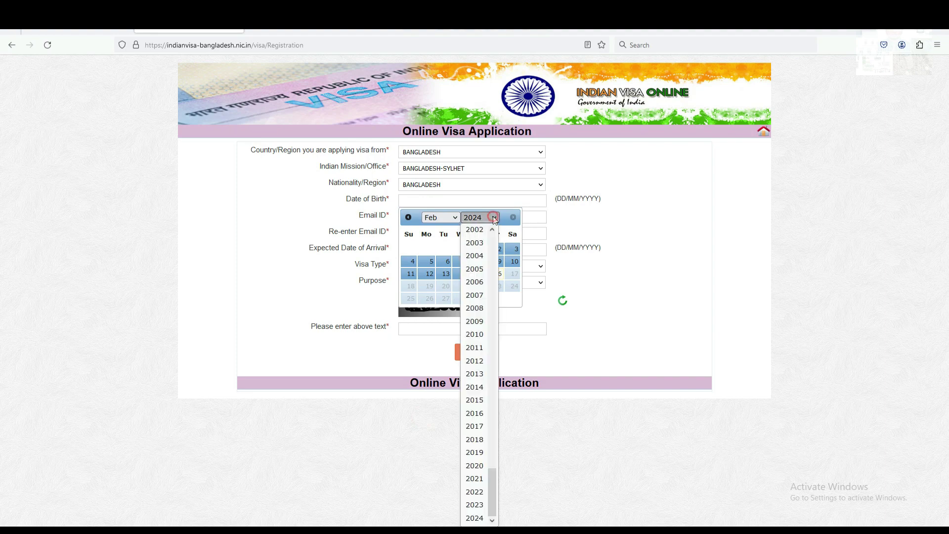
left_click(474, 479)
left_click(454, 220)
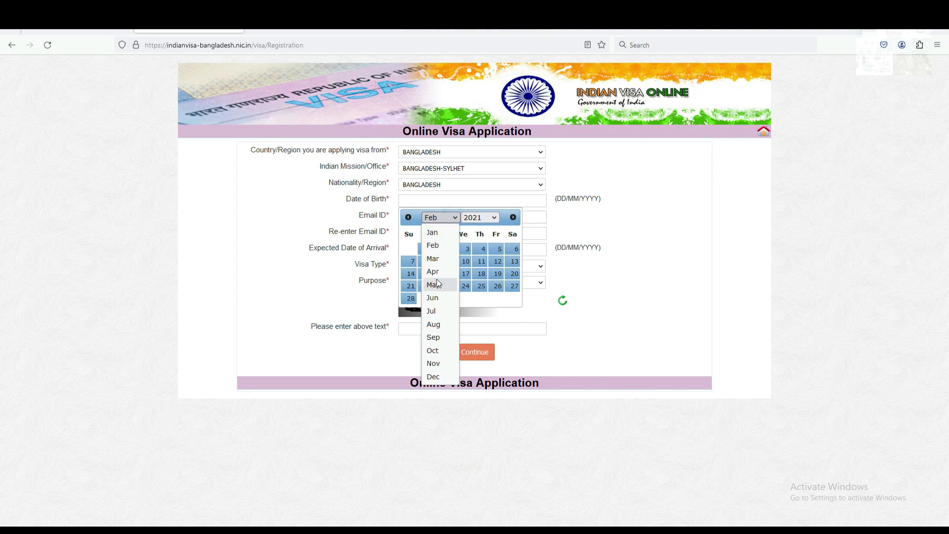
left_click(441, 257)
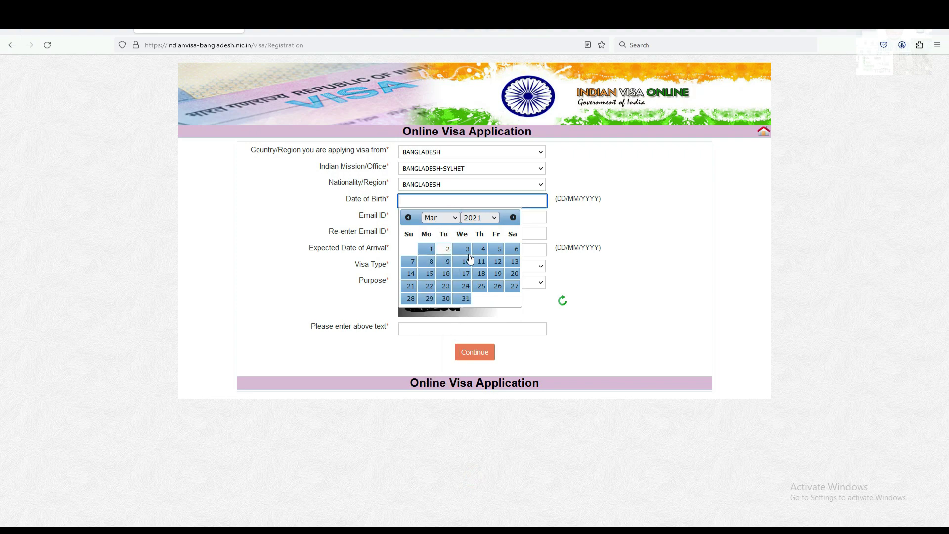
left_click(444, 286)
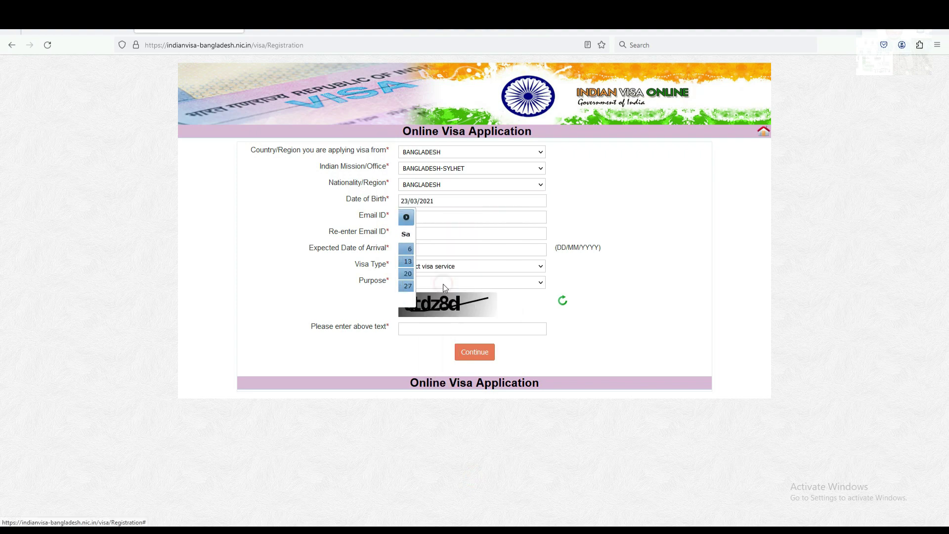
Type the applicant's e-mail address into Email ID, then begin re-entering it in the confirmation field.
left_click(427, 216)
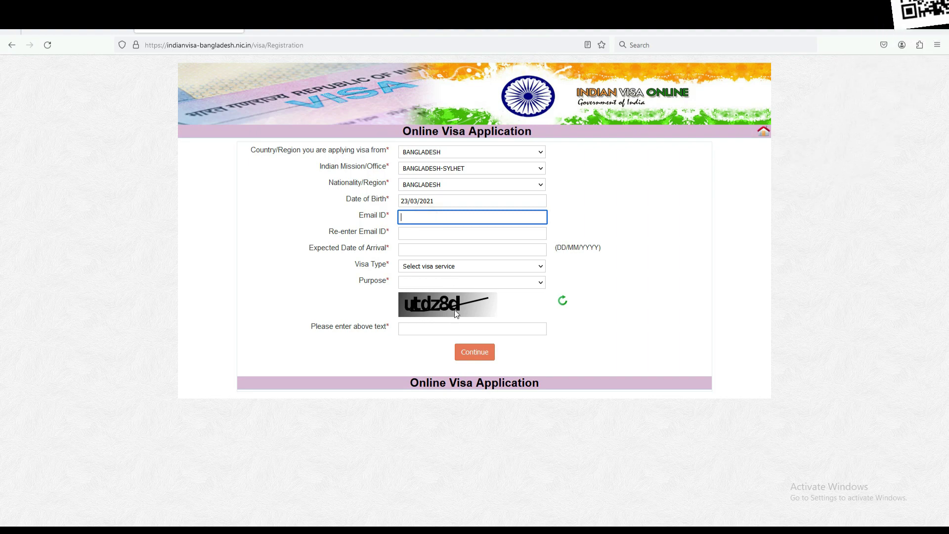
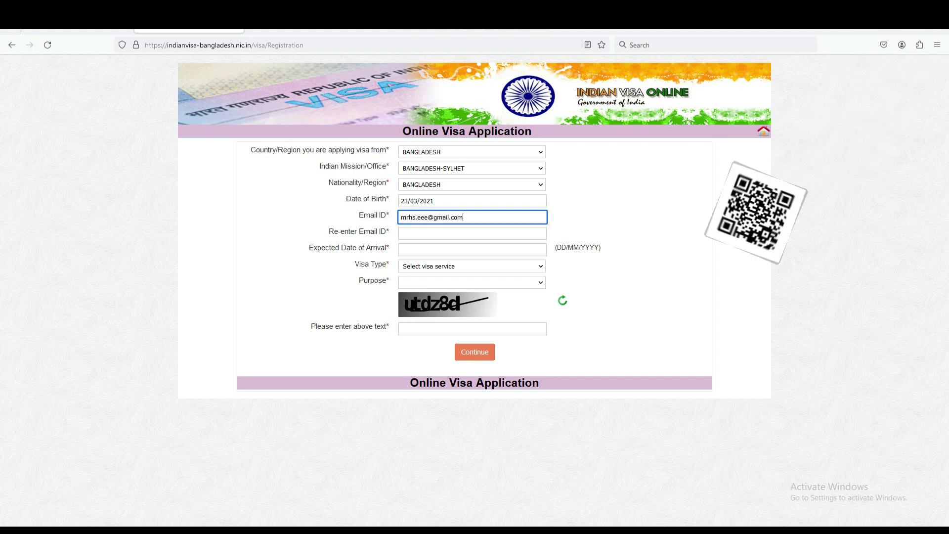
left_click(421, 234)
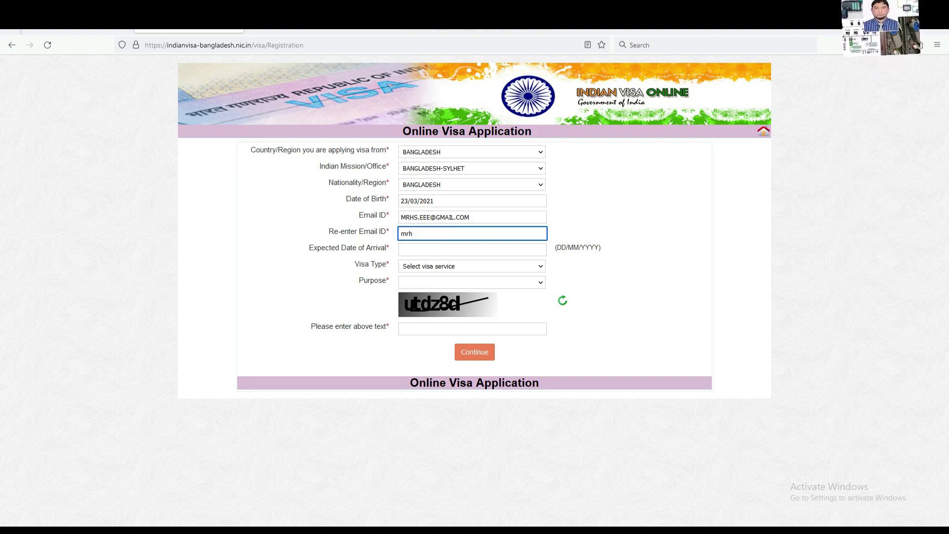
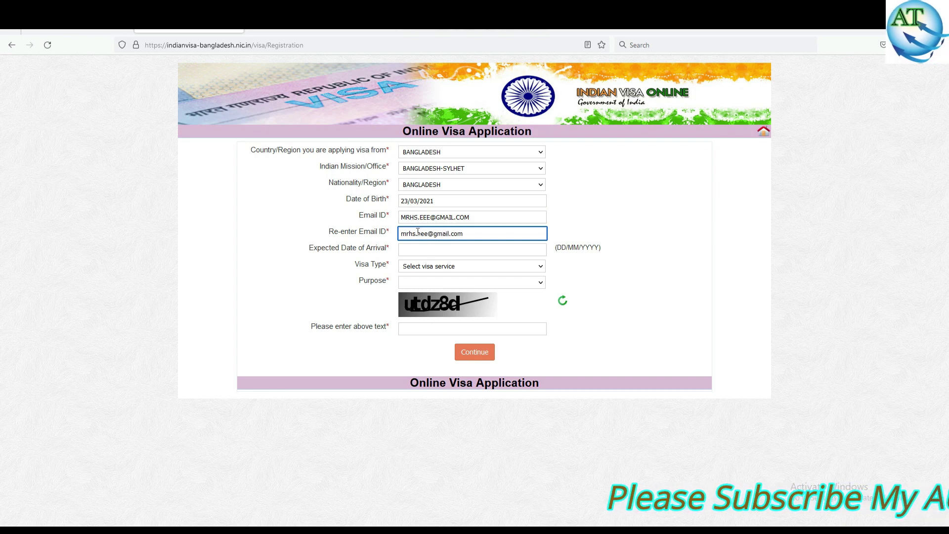
Set Expected Date of Arrival to 12/03/2024 and open the Visa Type dropdown.
left_click(425, 250)
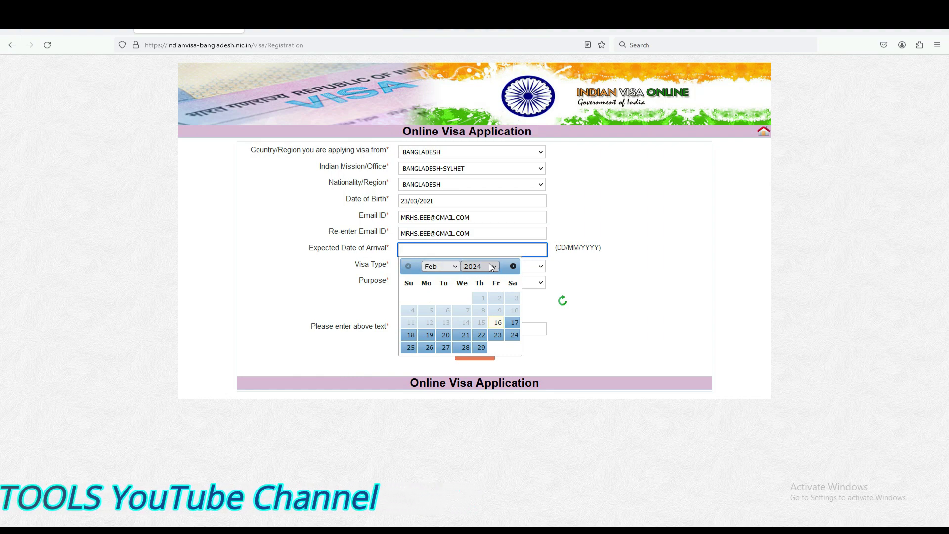
left_click(455, 266)
left_click(436, 294)
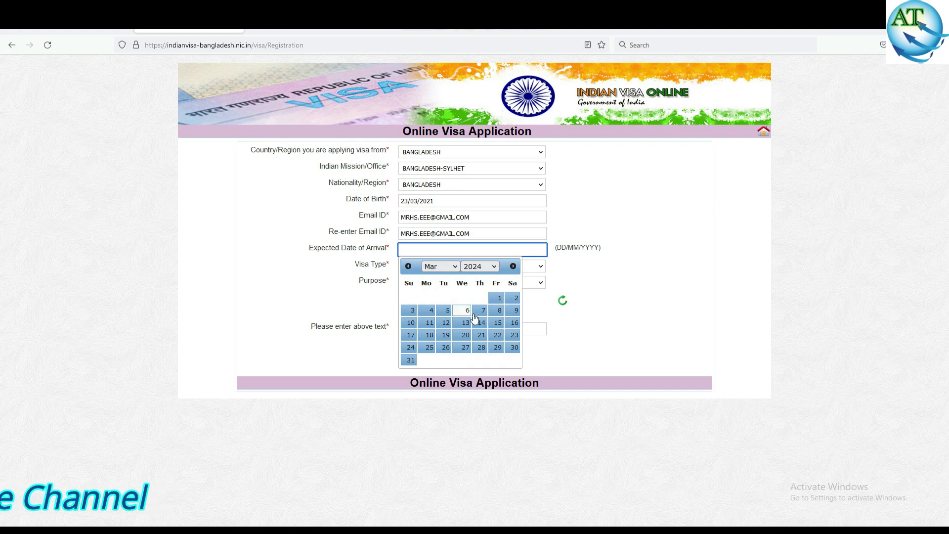
left_click(446, 323)
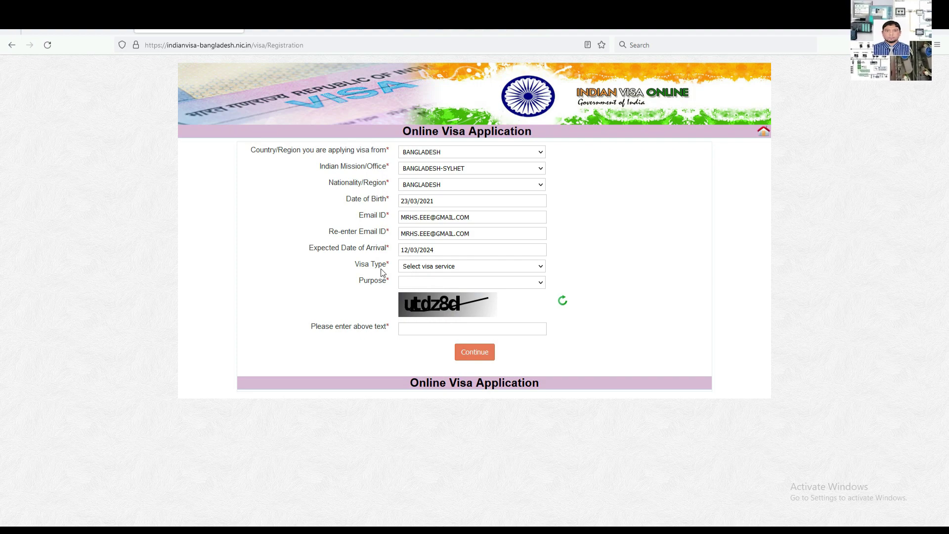
left_click(436, 266)
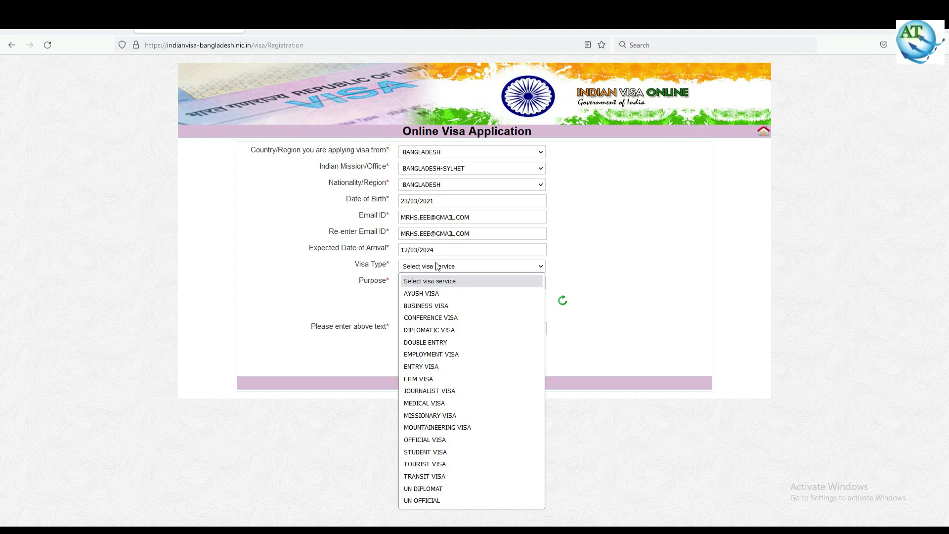
Choose MEDICAL VISA as Visa Type and FOR PATIENTS as Purpose.
left_click(424, 403)
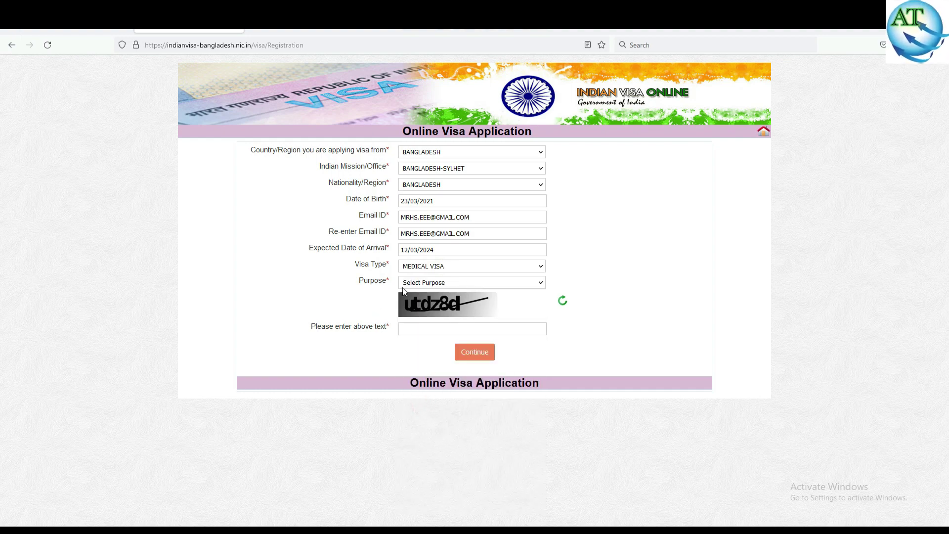
left_click(443, 284)
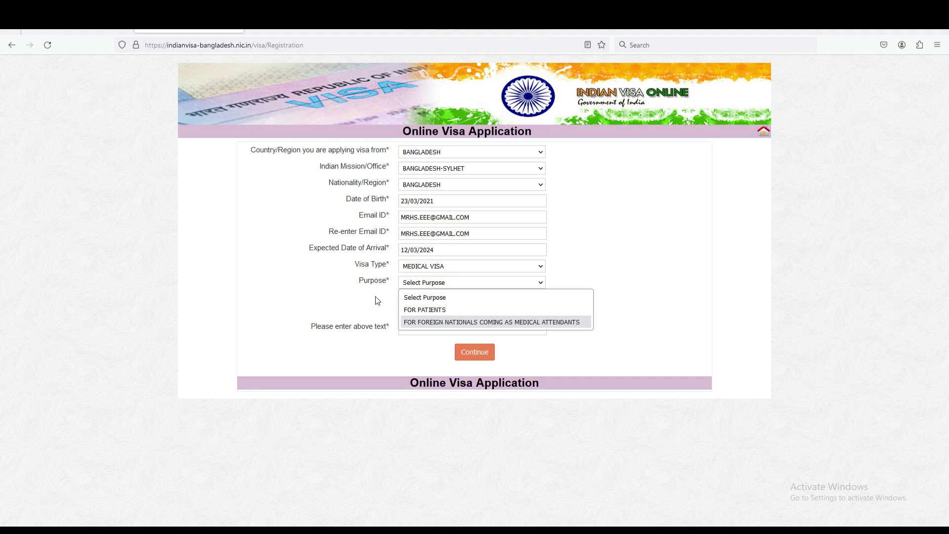
left_click(429, 310)
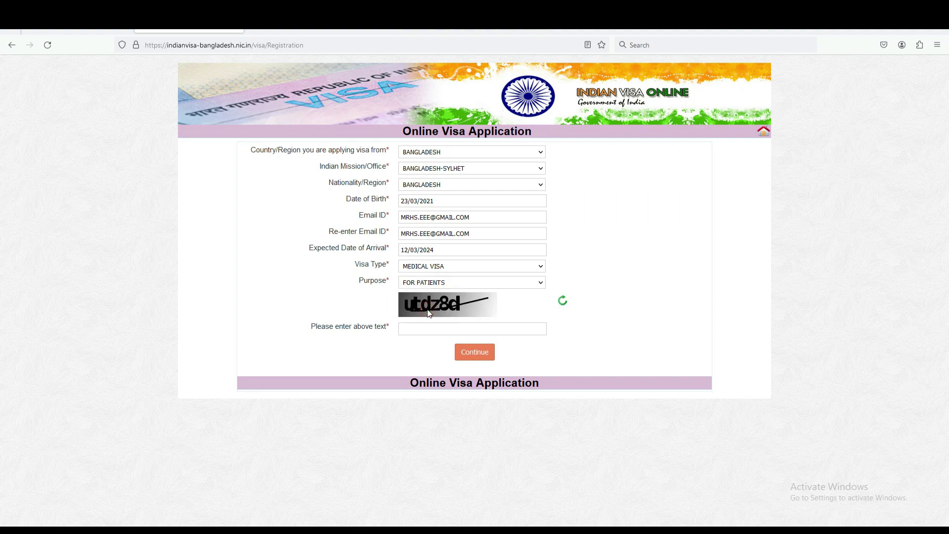
Enter the captcha characters shown in the image and Continue to the Applicant Details Form.
left_click(417, 329)
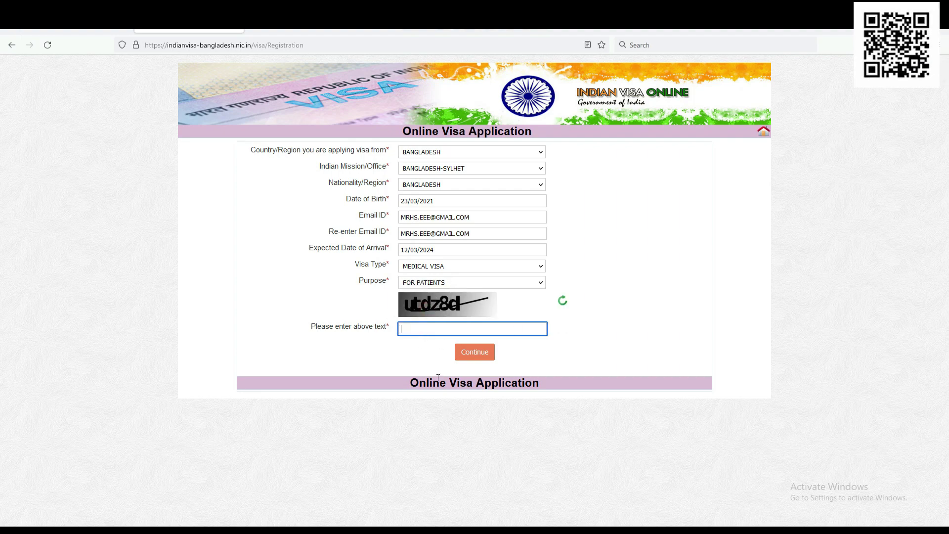
type("utd")
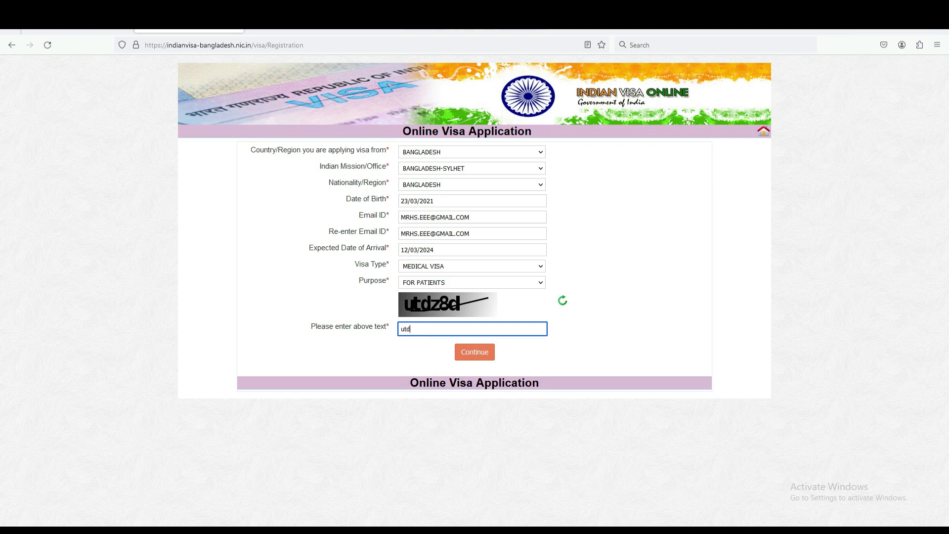
type("utdz")
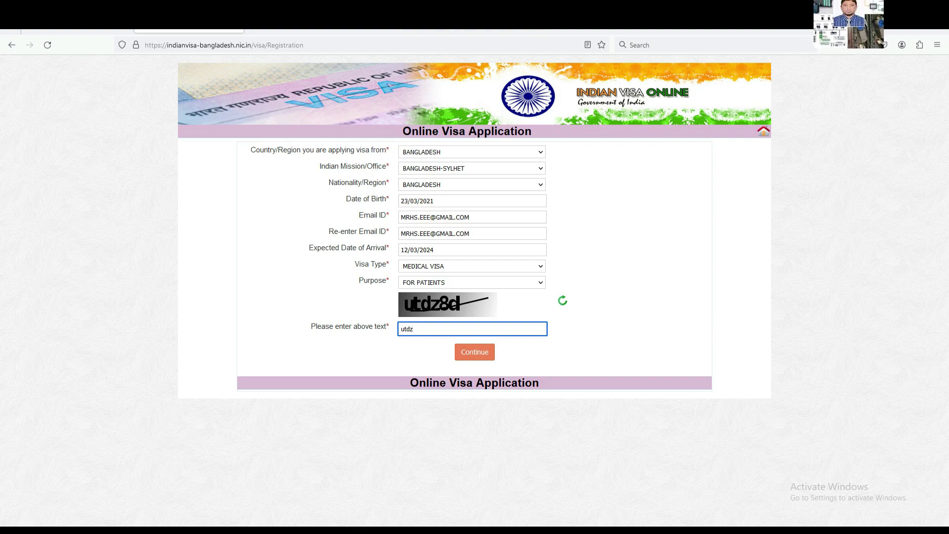
type("8d")
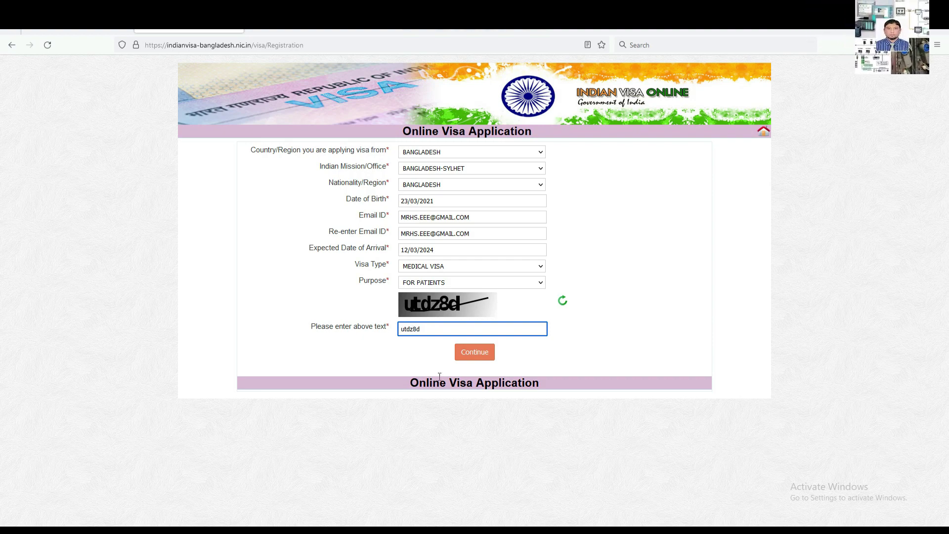
left_click(476, 355)
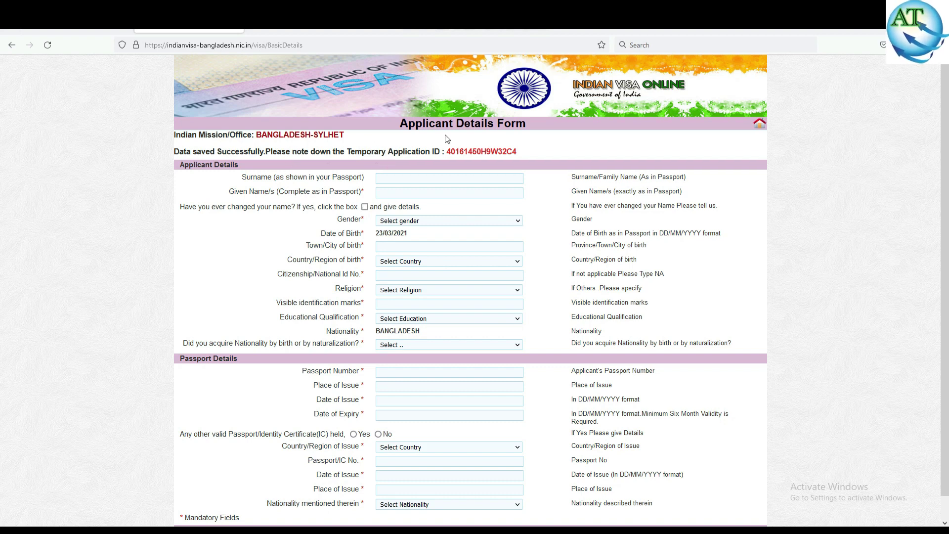
Highlight and copy the Temporary Application ID at the top of the Applicant Details Form.
left_click_drag(518, 152, 446, 148)
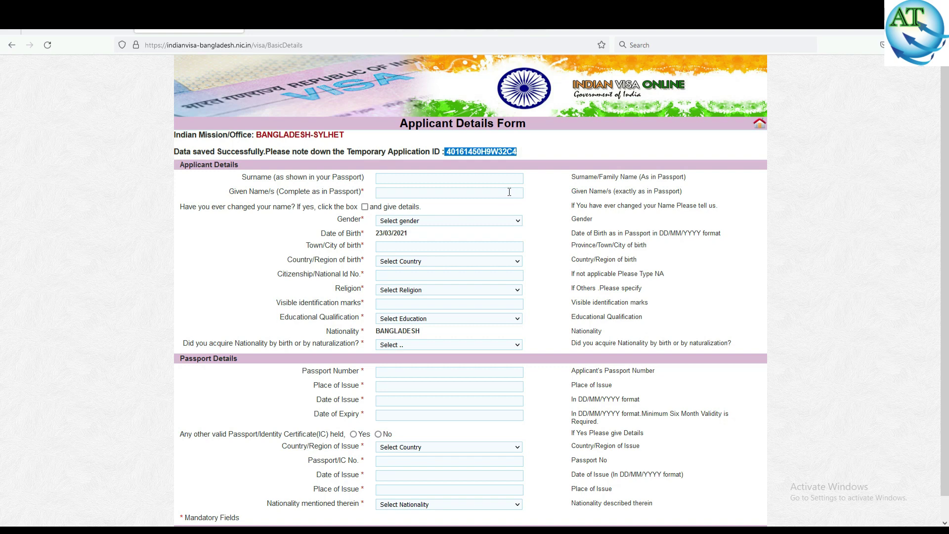
left_click(542, 198)
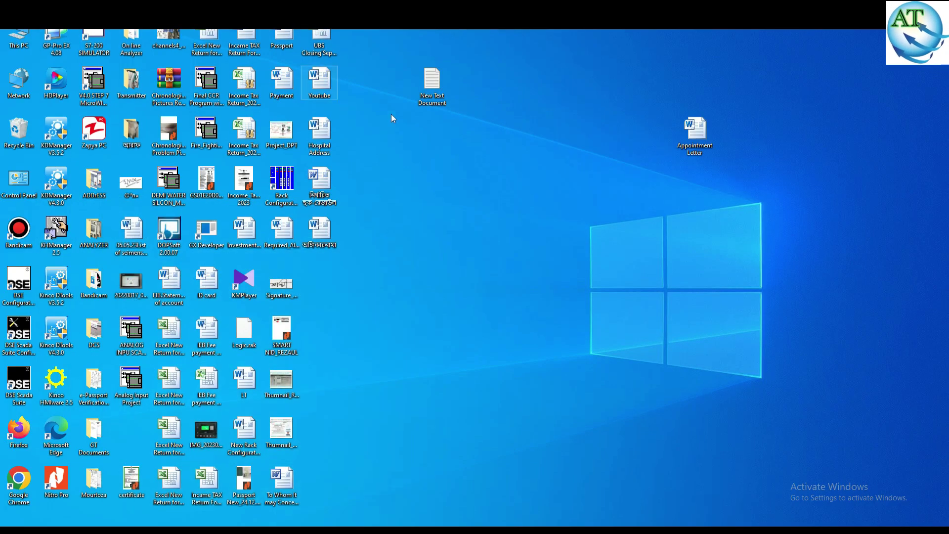
Paste the application ID on a new line in the New Text Document notes file.
double_click(430, 85)
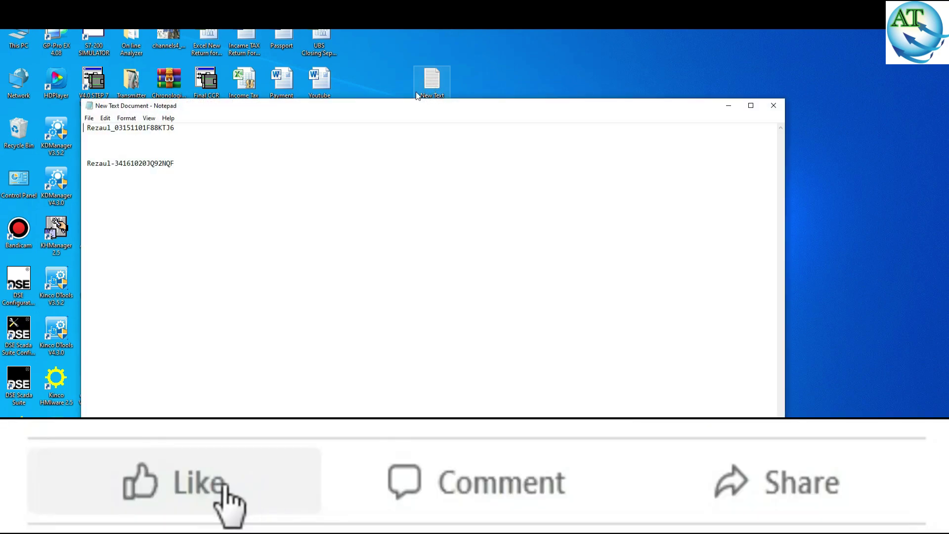
left_click(203, 163)
key("Return")
key("Return")
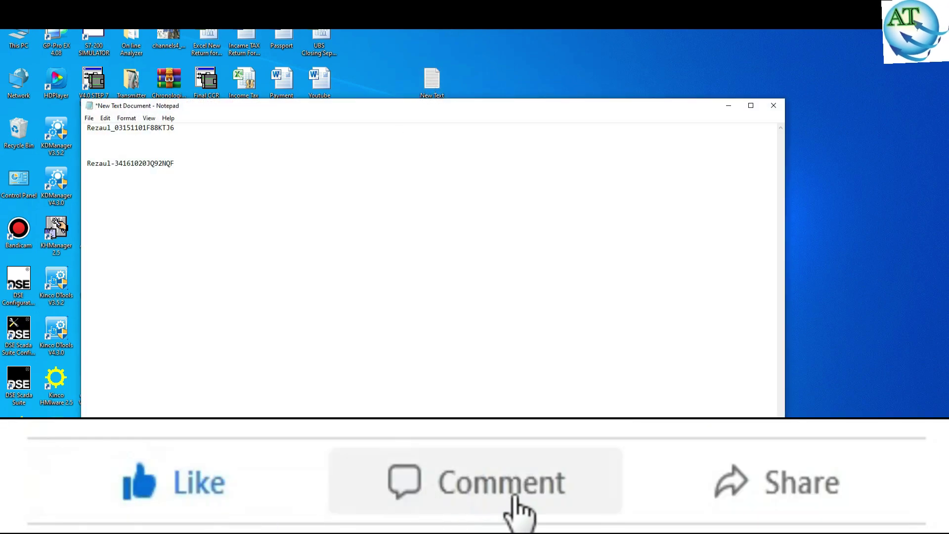
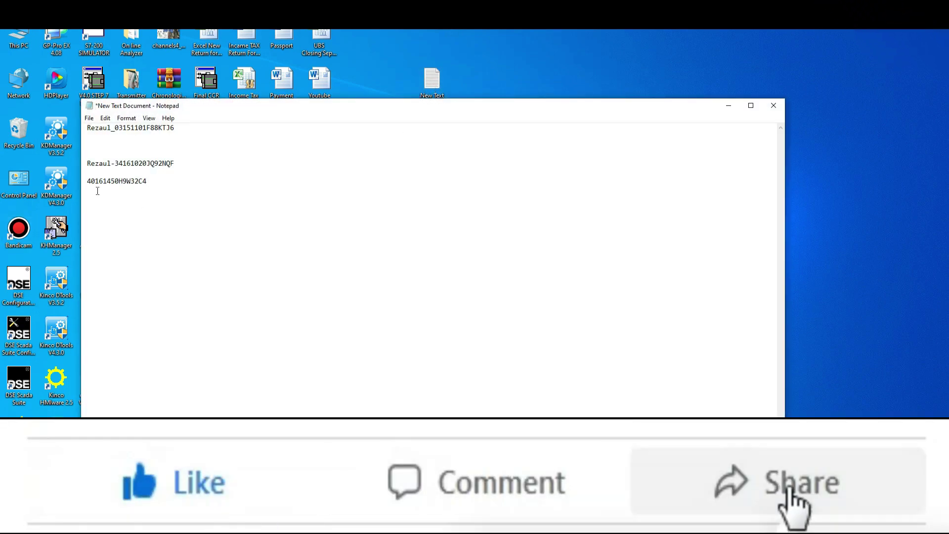
Prefix the pasted ID with the applicant's surname and a hyphen, then save and close Notepad.
left_click(89, 182)
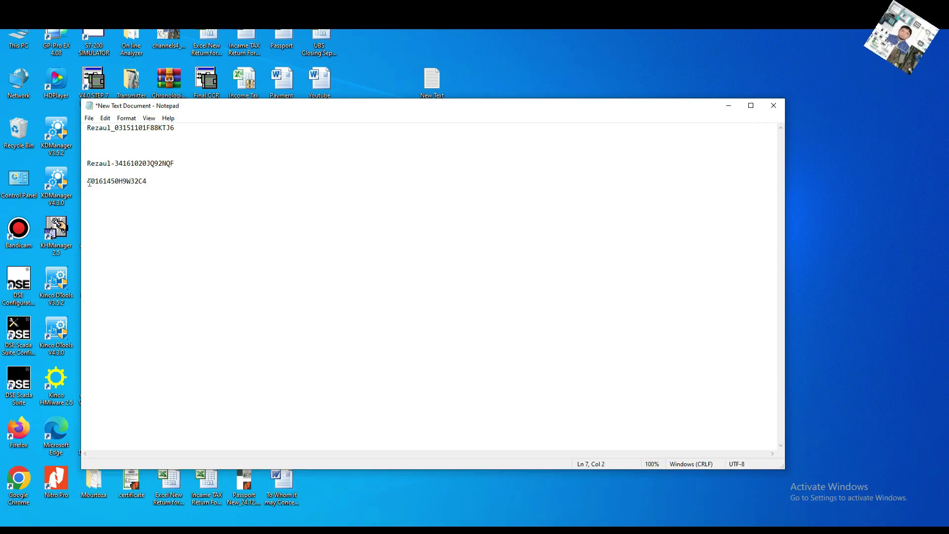
key("Home")
type("Araf")
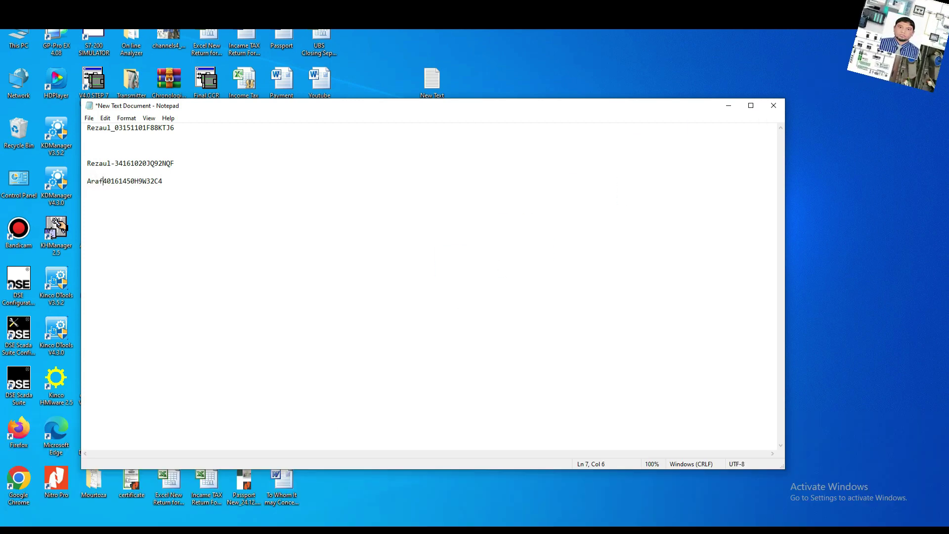
type("-")
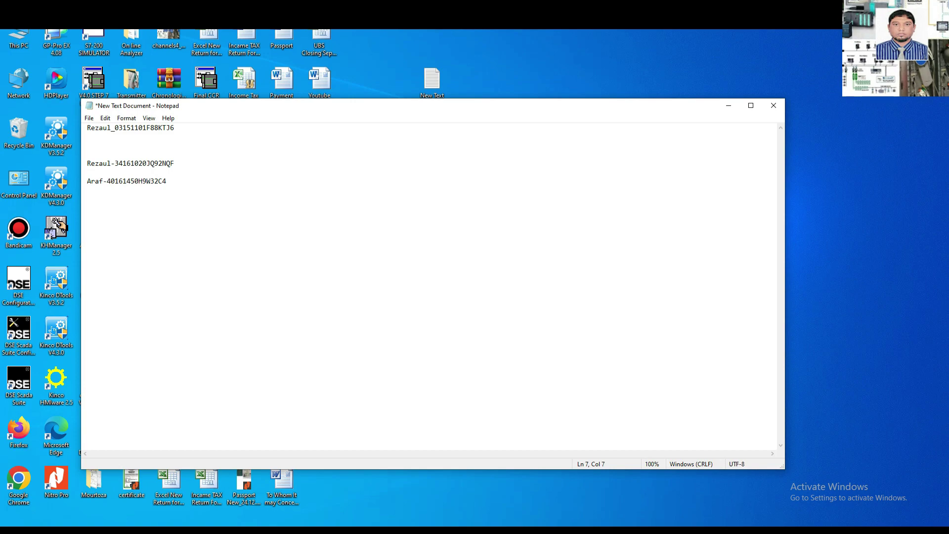
left_click(773, 107)
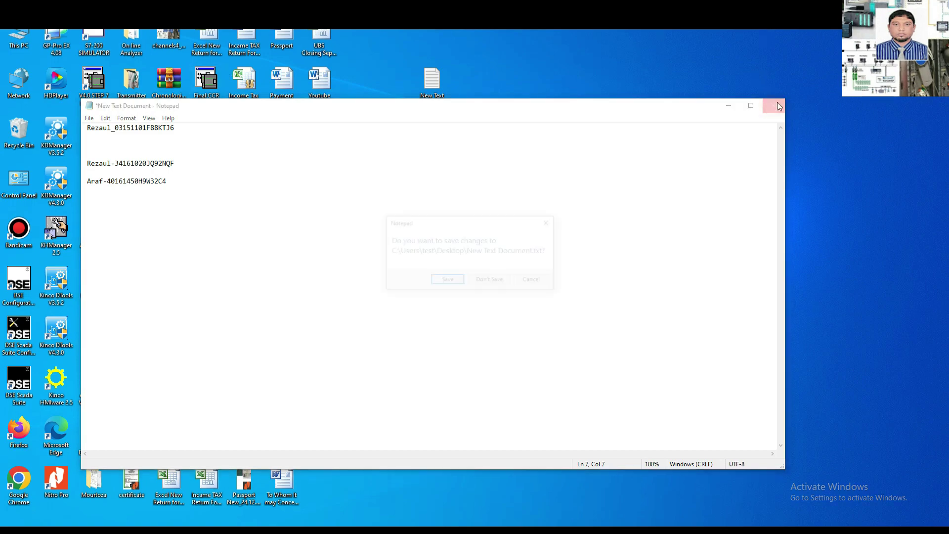
left_click(448, 281)
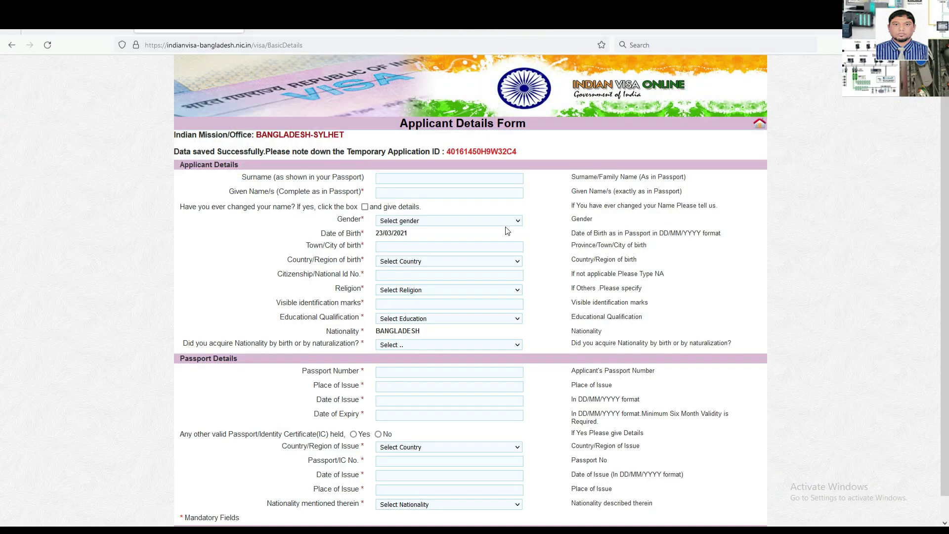
Fill in the applicant's surname in Surname and their given names in Given Name/s.
left_click(391, 178)
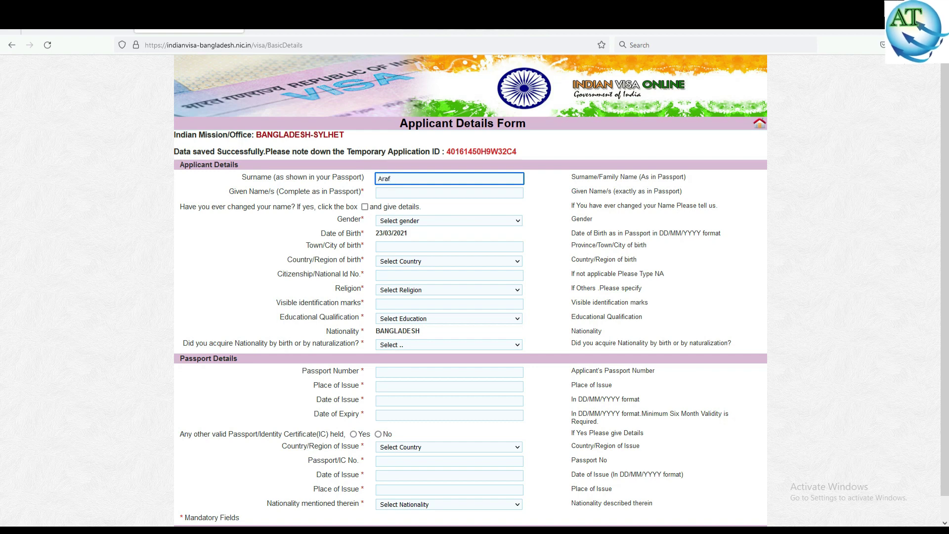
type("f")
left_click(403, 193)
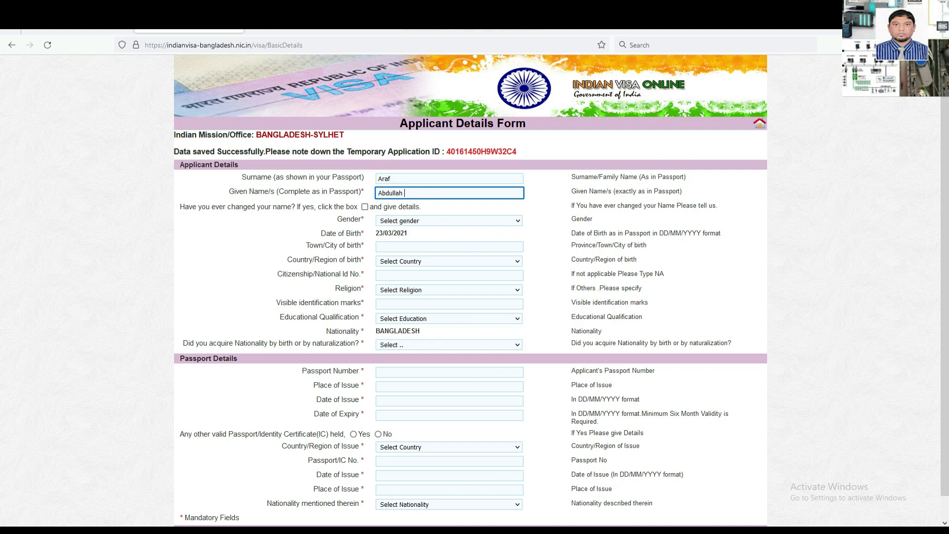
type("Al")
Set the applicant's gender to MALE.
left_click(546, 211)
left_click(402, 225)
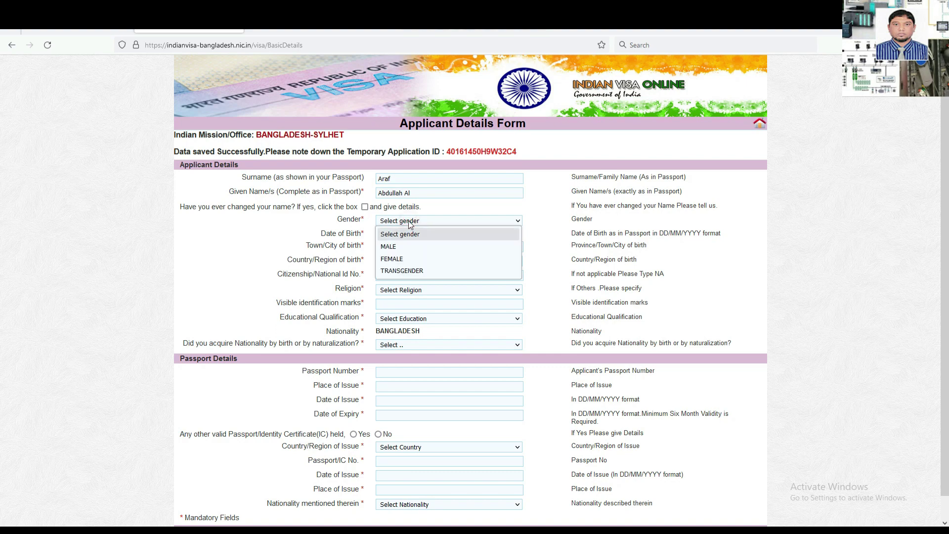
left_click(392, 246)
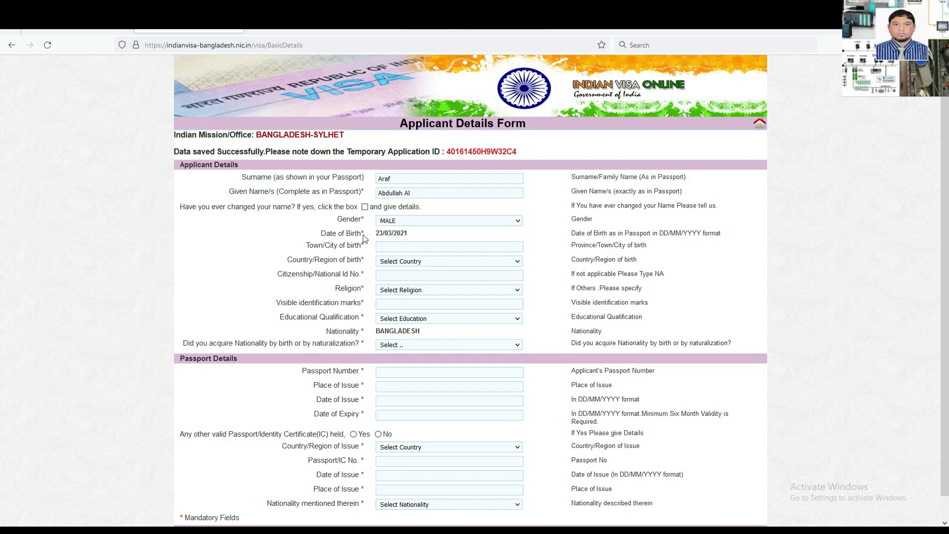
Enter birthplace Sylhet, BANGLADESH, and the applicant's national ID number.
left_click(395, 245)
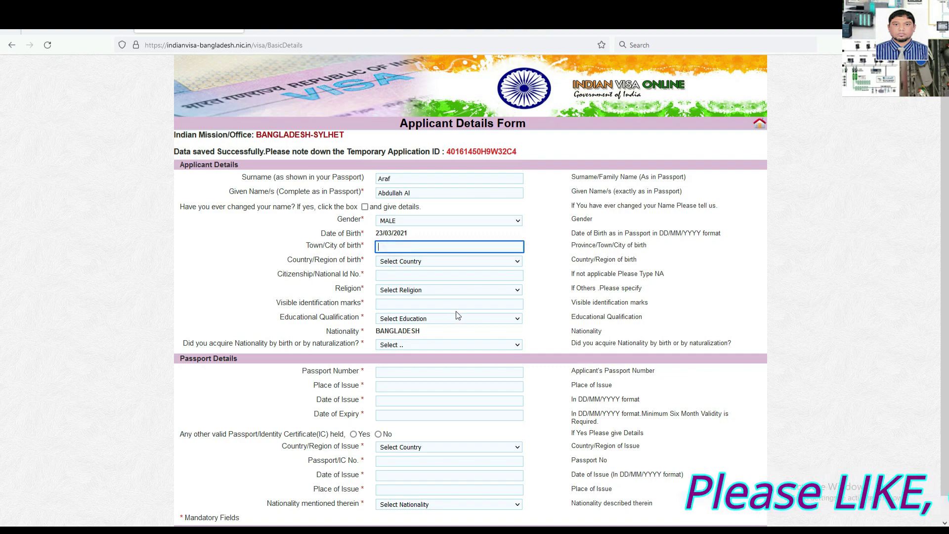
type("Sylh")
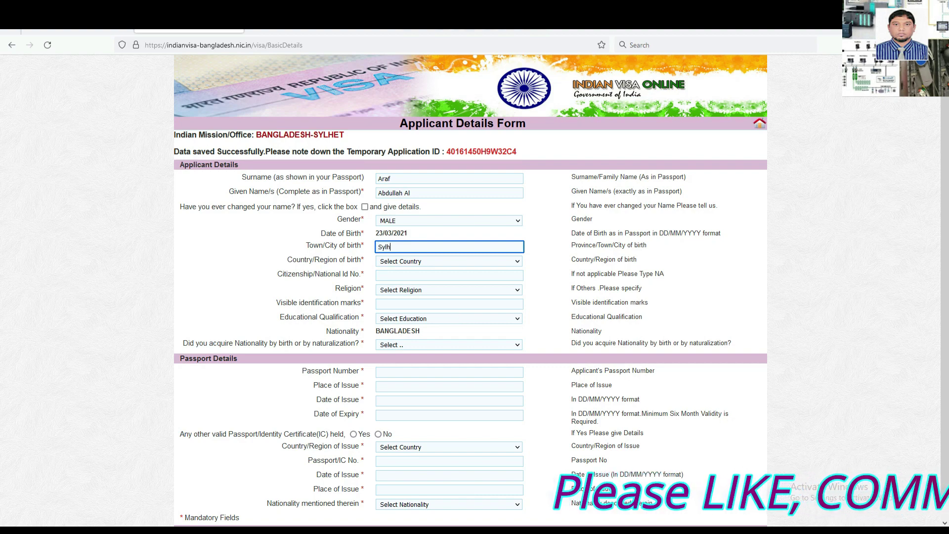
type("et")
left_click(543, 250)
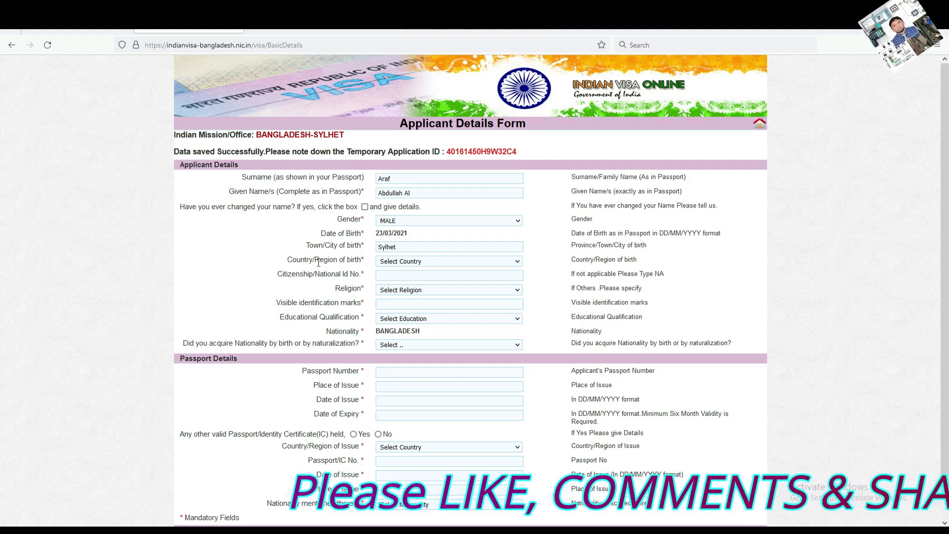
left_click(455, 261)
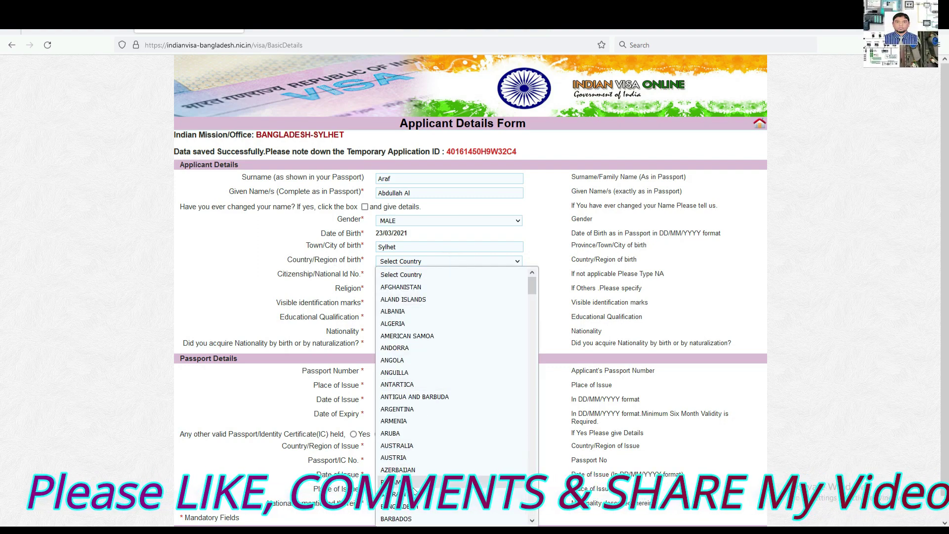
left_click(398, 506)
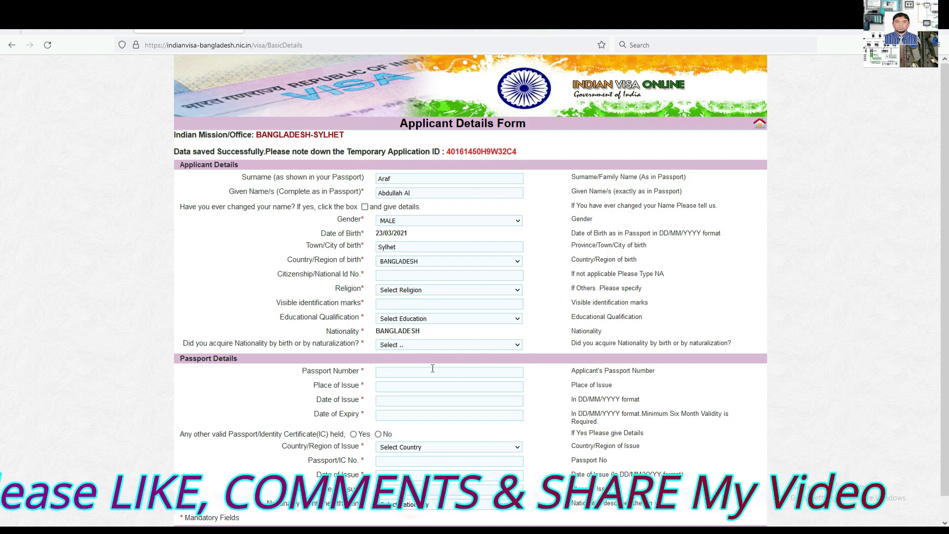
left_click(394, 273)
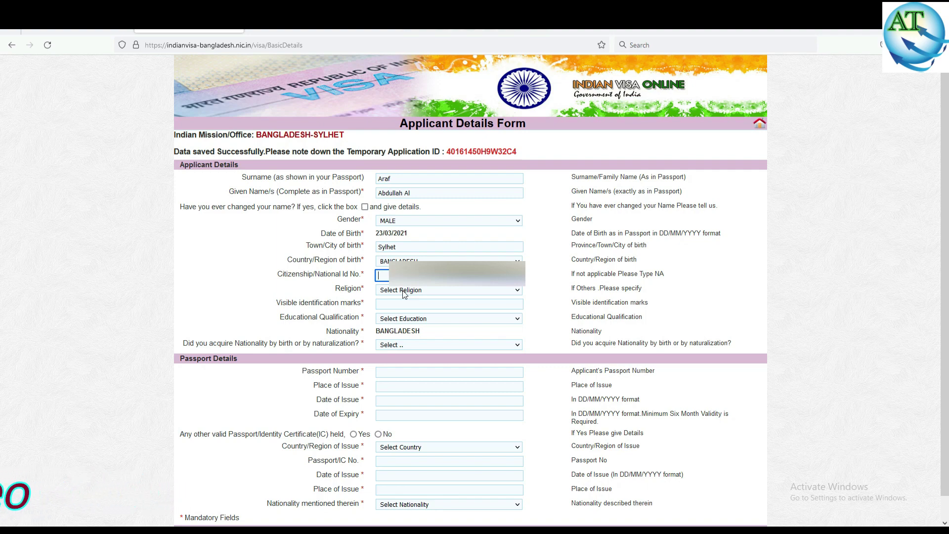
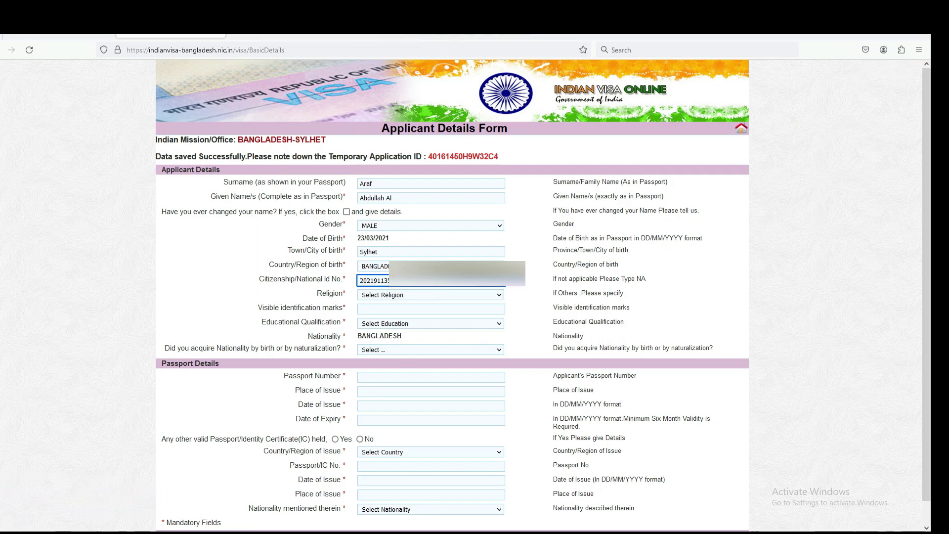